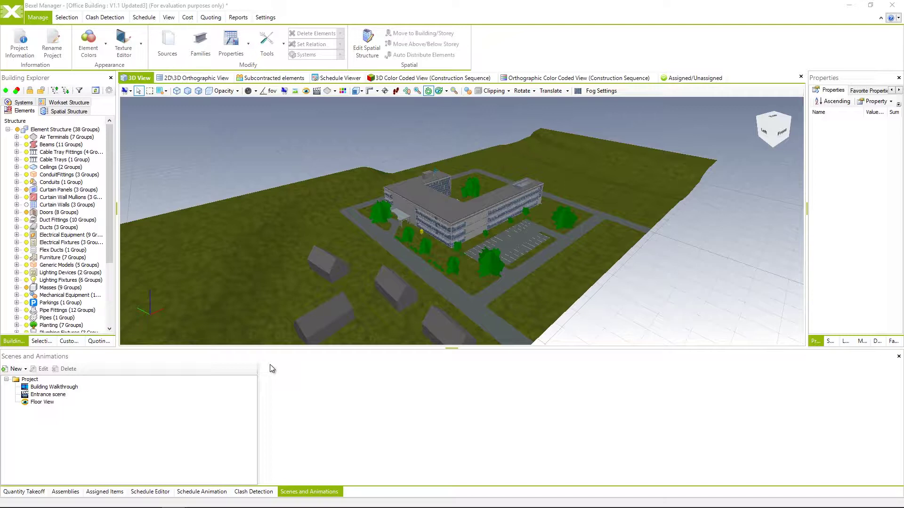
# Select Building Walkthrough in the Project tree to show its seven keyframes, frames 0 to 1200
pyautogui.click(74, 405)
pyautogui.click(437, 437)
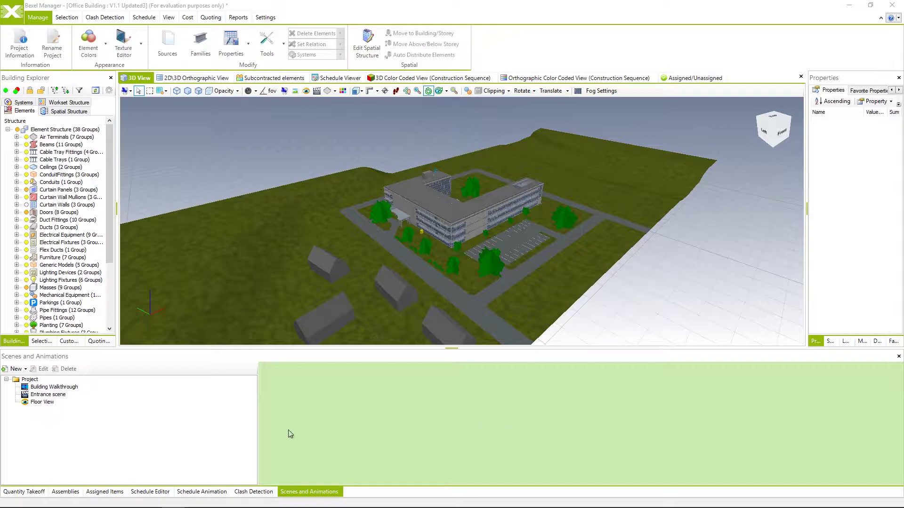
pyautogui.click(74, 388)
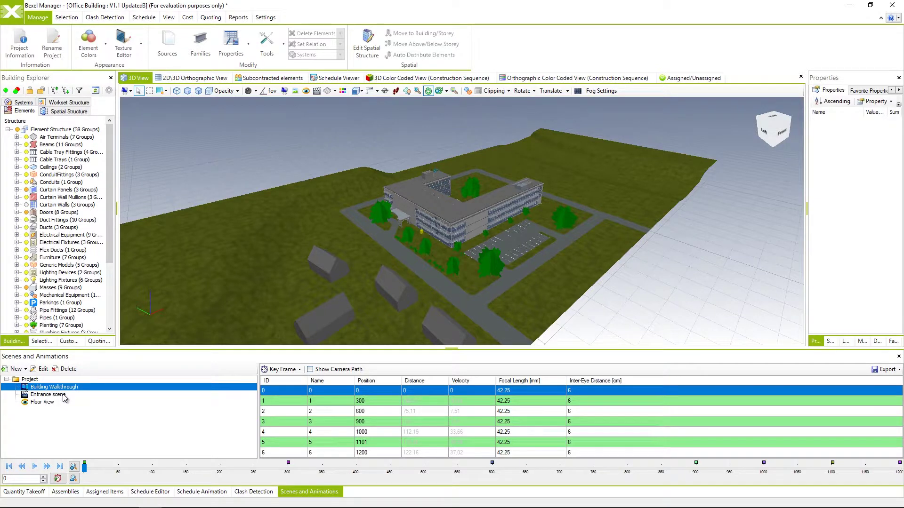
pyautogui.click(65, 398)
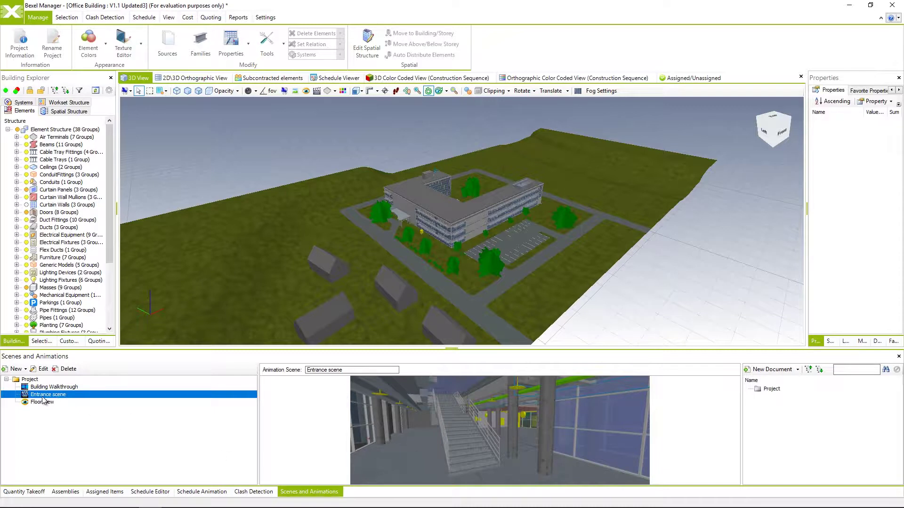
pyautogui.click(42, 402)
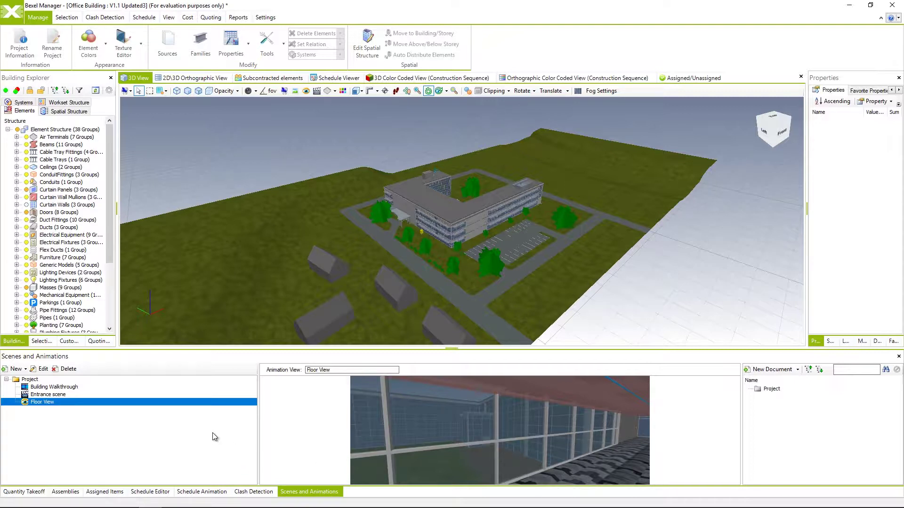
pyautogui.click(90, 385)
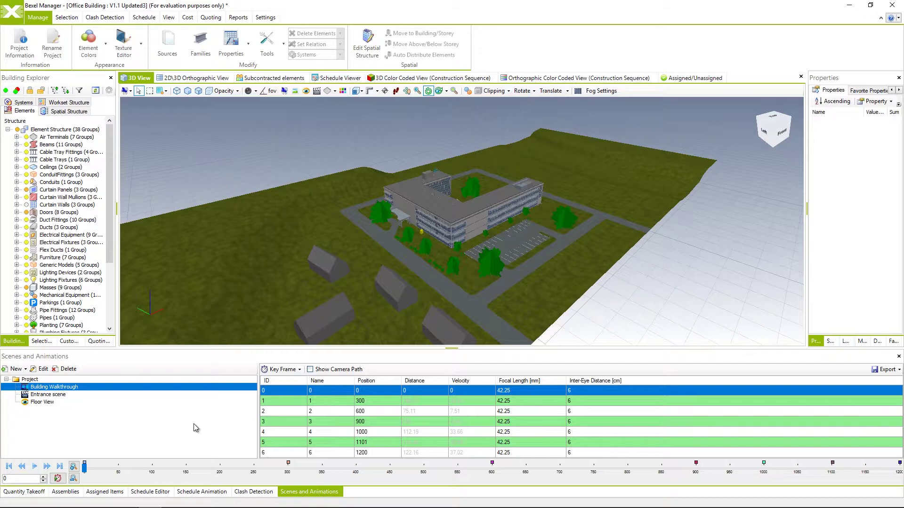
# Create a new animation named Animation01 with the description 'My first animation'
pyautogui.click(26, 369)
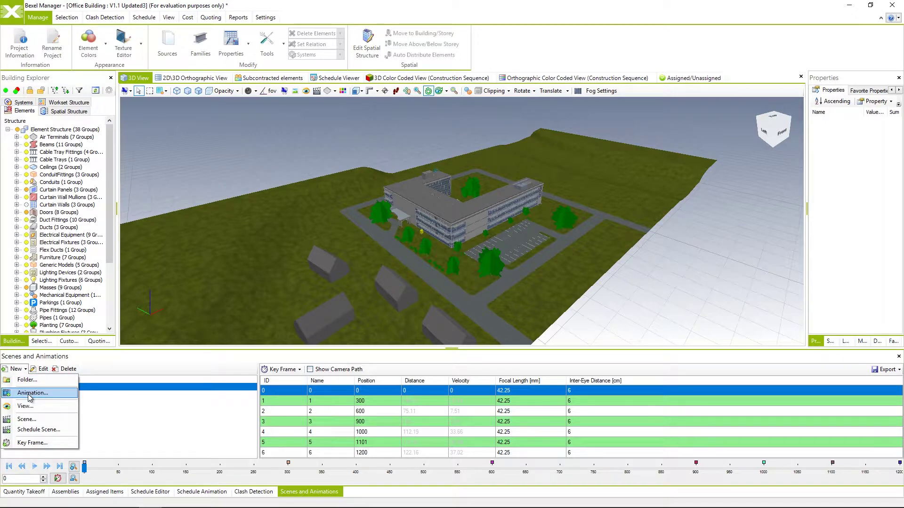
pyautogui.click(30, 393)
pyautogui.click(424, 183)
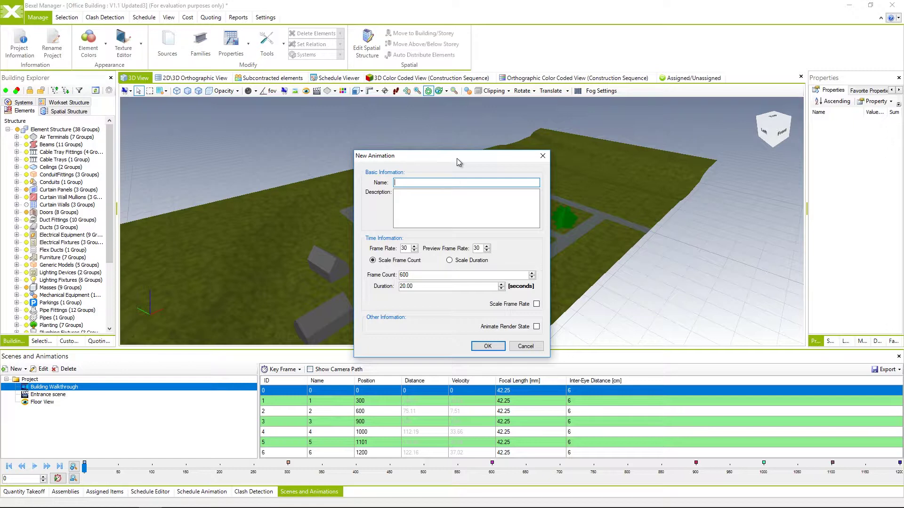
pyautogui.write('Animation01')
pyautogui.click(470, 204)
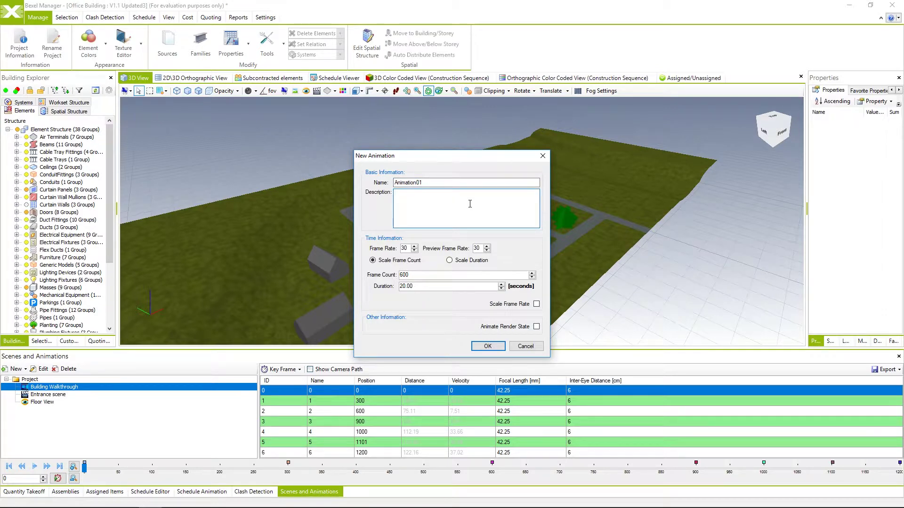
pyautogui.write('M')
pyautogui.write('st anim')
pyautogui.write('ation')
# Try a 50 fps frame rate, then set it back to 30 fps
pyautogui.doubleClick(404, 248)
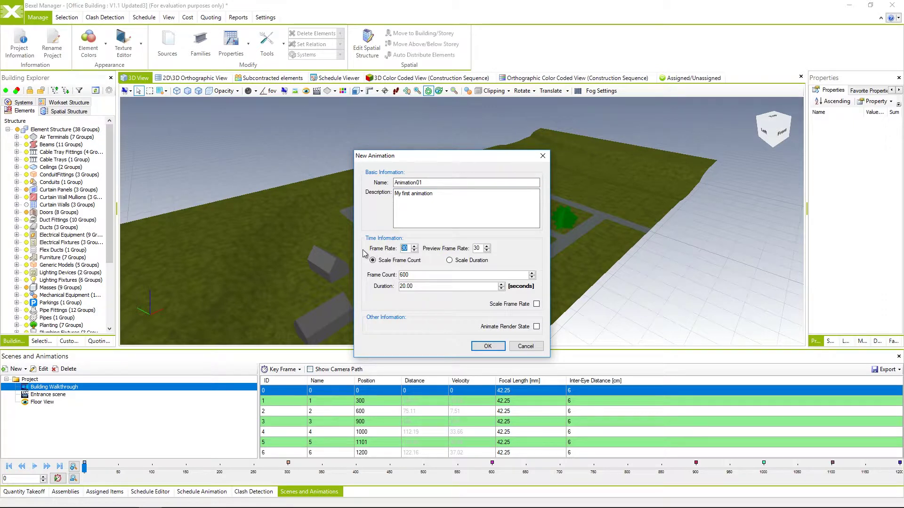
pyautogui.write('50')
pyautogui.click(481, 249)
pyautogui.doubleClick(402, 248)
pyautogui.write('30')
pyautogui.press('Tab')
pyautogui.doubleClick(403, 248)
pyautogui.doubleClick(402, 249)
pyautogui.click(477, 249)
# Try a 10-second duration, restore 20 seconds, and create Animation01 at 600 frames
pyautogui.moveTo(423, 287); pyautogui.dragTo(399, 289)
pyautogui.write('0')
pyautogui.click(422, 275)
pyautogui.moveTo(432, 287); pyautogui.dragTo(400, 288)
pyautogui.click(456, 276)
pyautogui.click(488, 346)
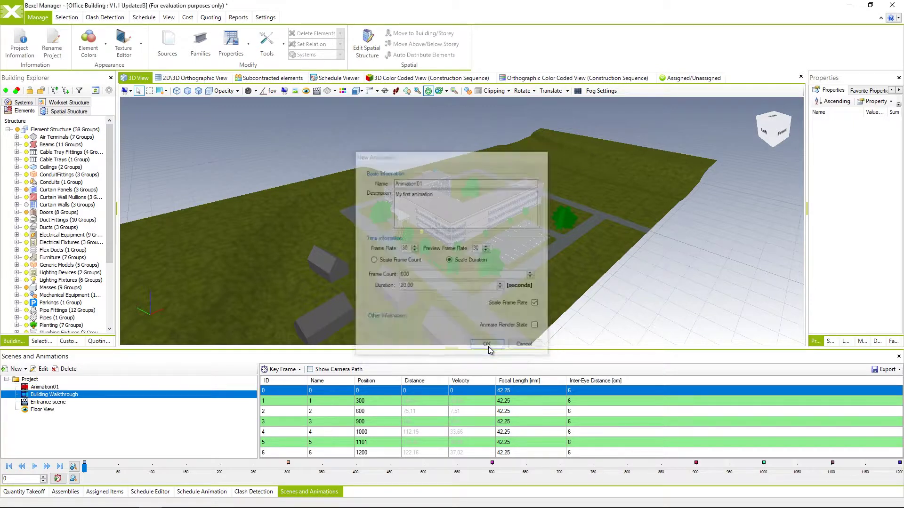
# Add a keyframe named 'Key Frame 01' at frame 0 to Animation01's empty keyframe table
pyautogui.click(125, 387)
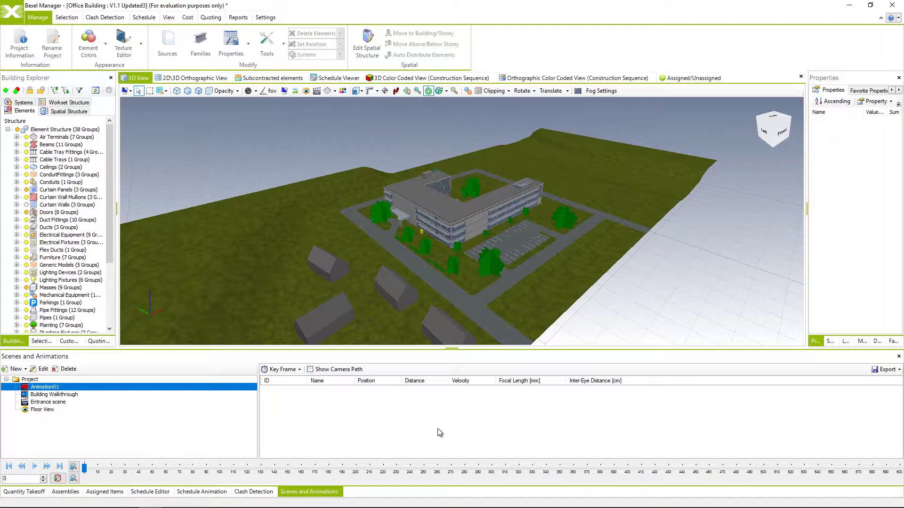
pyautogui.click(300, 370)
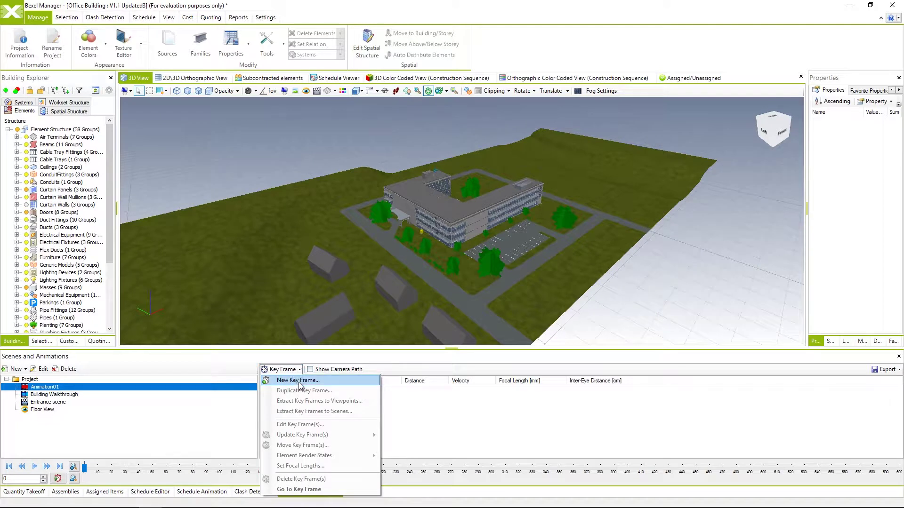
pyautogui.click(406, 404)
pyautogui.rightClick(406, 404)
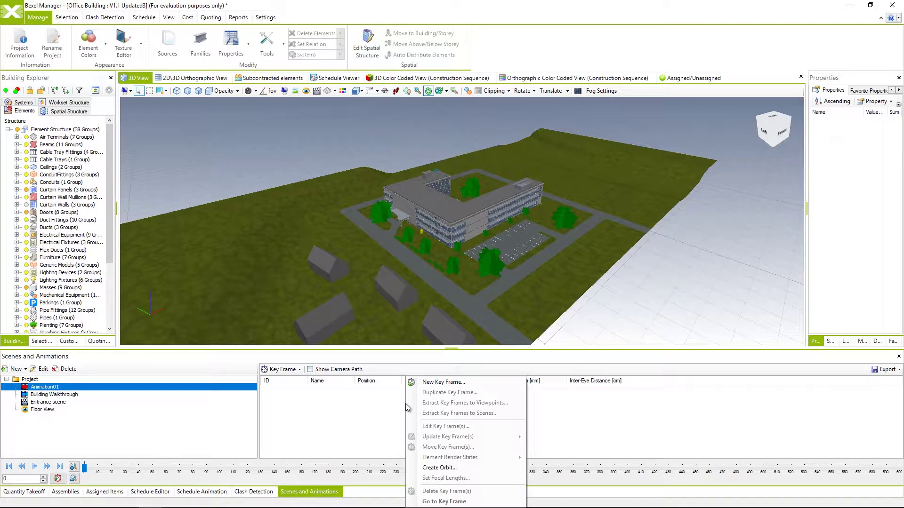
pyautogui.click(444, 383)
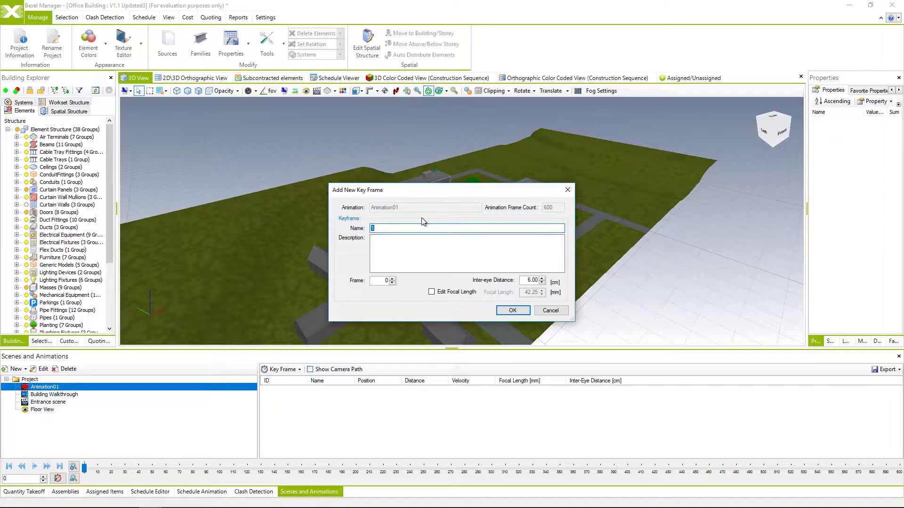
pyautogui.write('Key Frame 0')
pyautogui.click(382, 280)
pyautogui.click(520, 311)
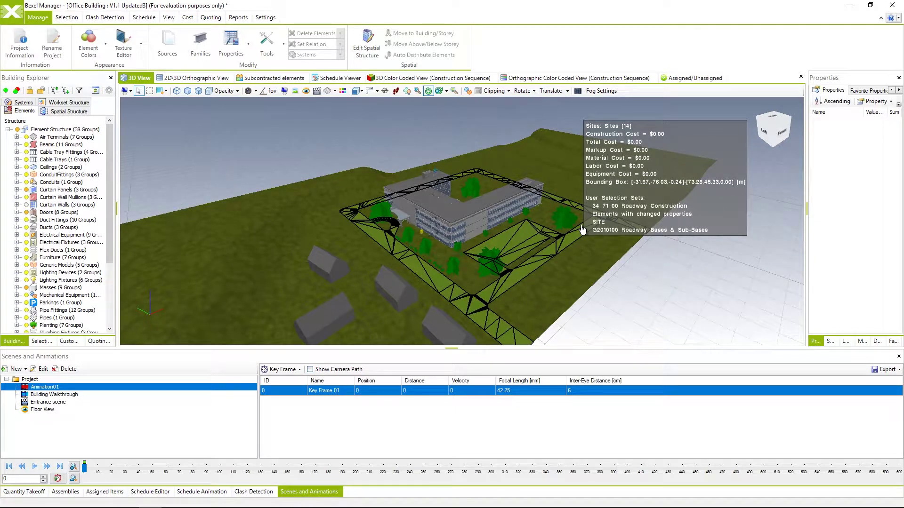
# Orbit to the building's far side and add KeyFrame02 at frame 100
pyautogui.moveTo(583, 229)
pyautogui.mouseDown()
pyautogui.moveTo(493, 229)
pyautogui.moveTo(506, 251)
pyautogui.mouseUp()
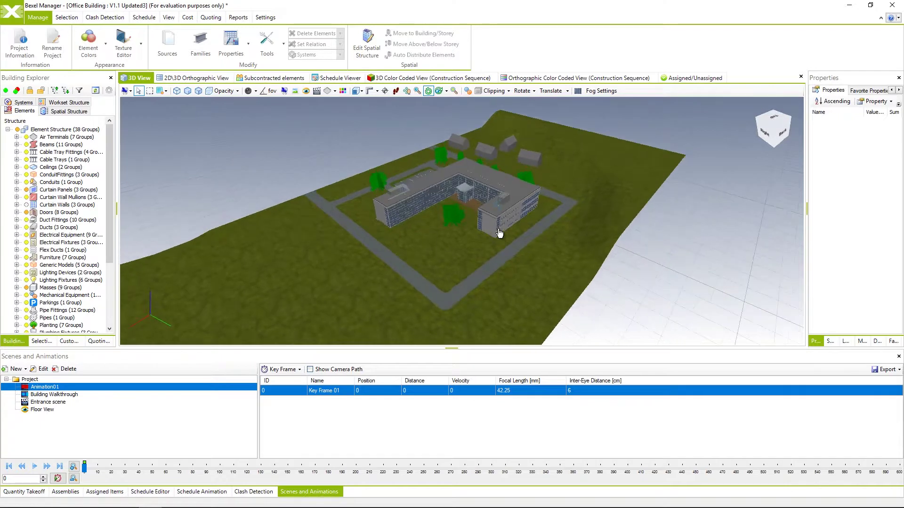
pyautogui.rightClick(318, 415)
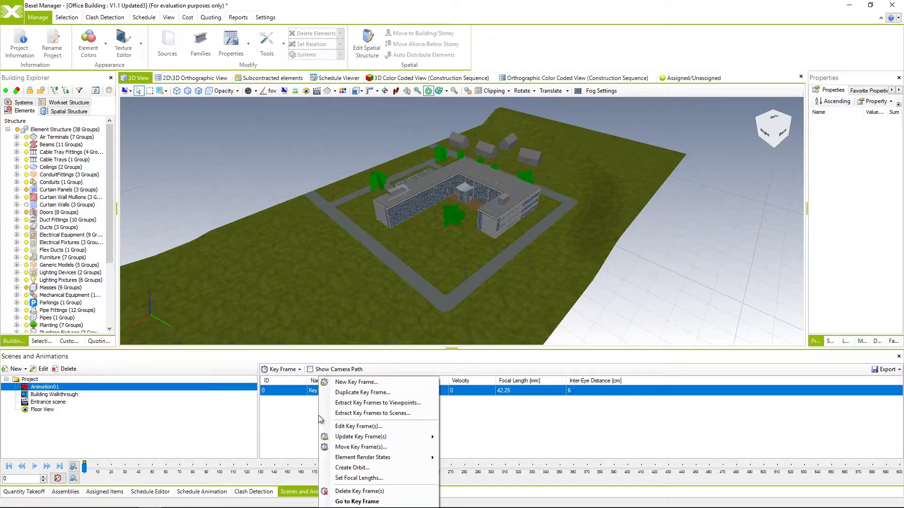
pyautogui.click(357, 382)
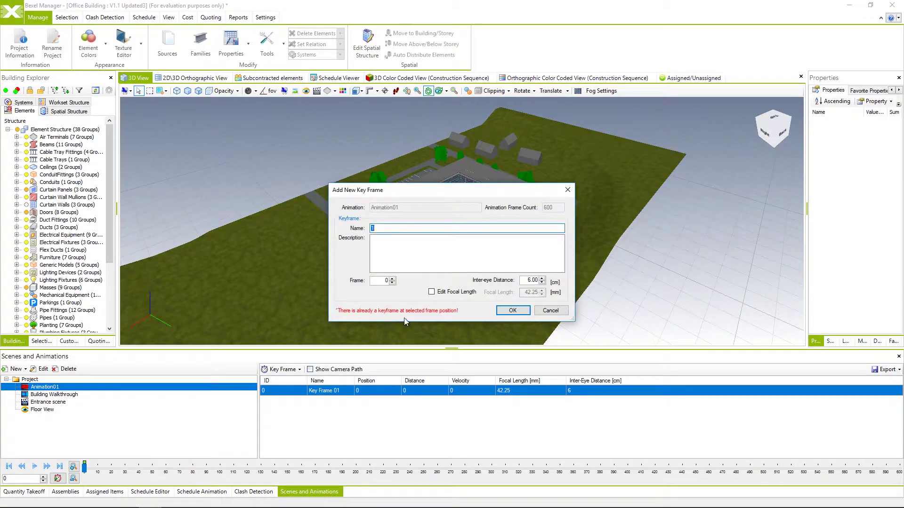
pyautogui.write('KeyFrame02')
pyautogui.press('Tab')
pyautogui.press('Tab')
pyautogui.write('100')
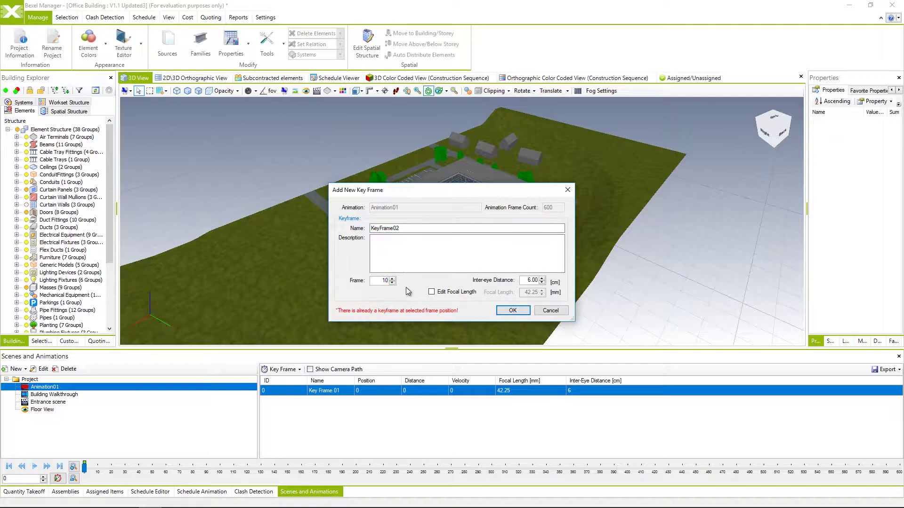
pyautogui.click(513, 311)
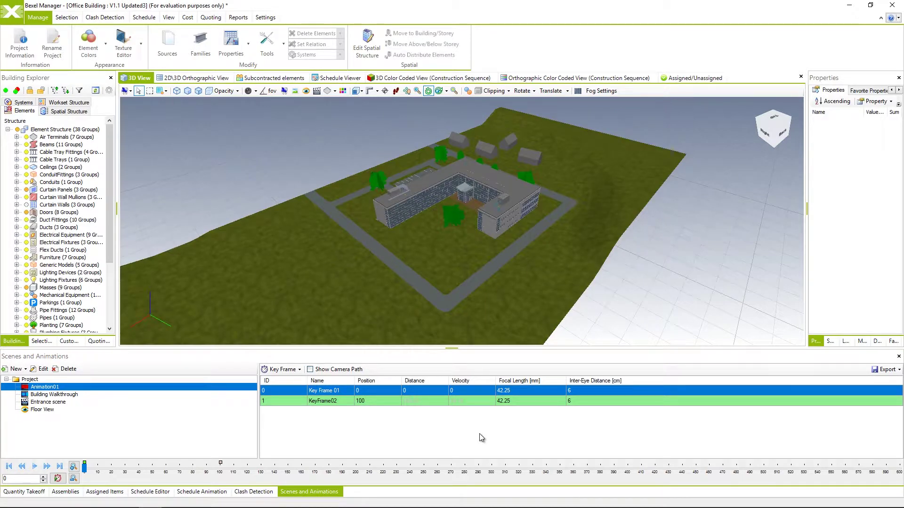
# Add KeyFrame03 at frame 160
pyautogui.rightClick(329, 436)
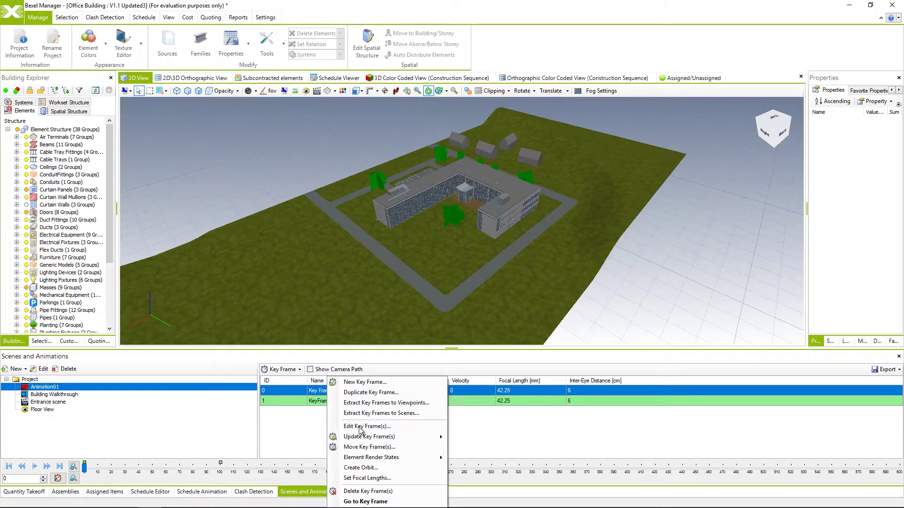
pyautogui.click(389, 381)
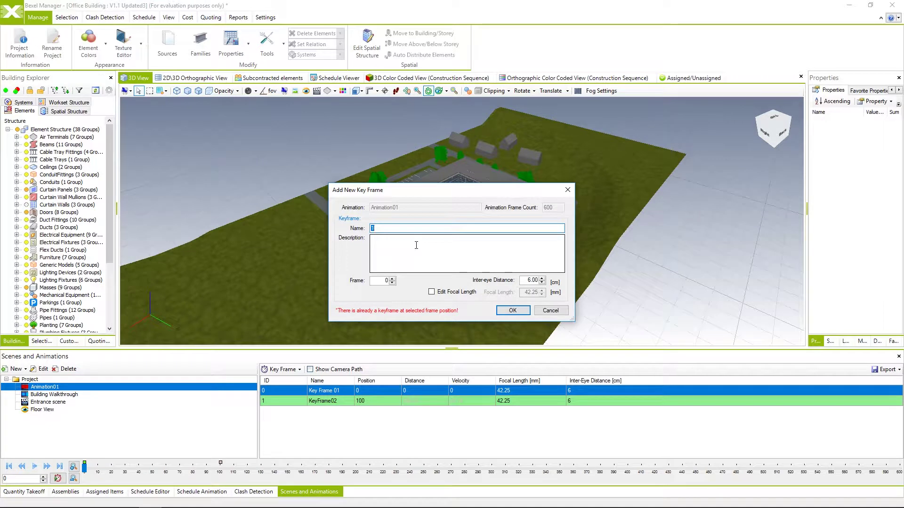
pyautogui.write('KeyFrame03')
pyautogui.doubleClick(386, 281)
pyautogui.write('160')
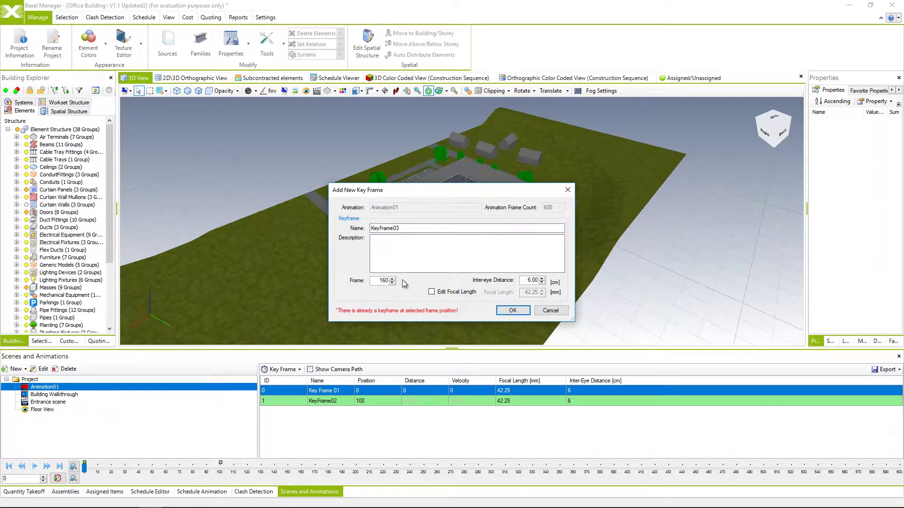
pyautogui.click(518, 312)
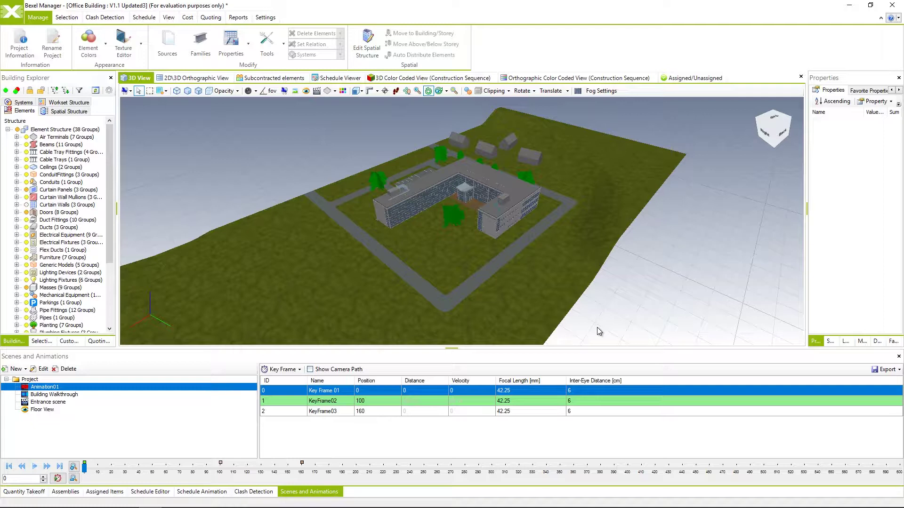
# Move KeyFrame03 to frame 200
pyautogui.click(292, 412)
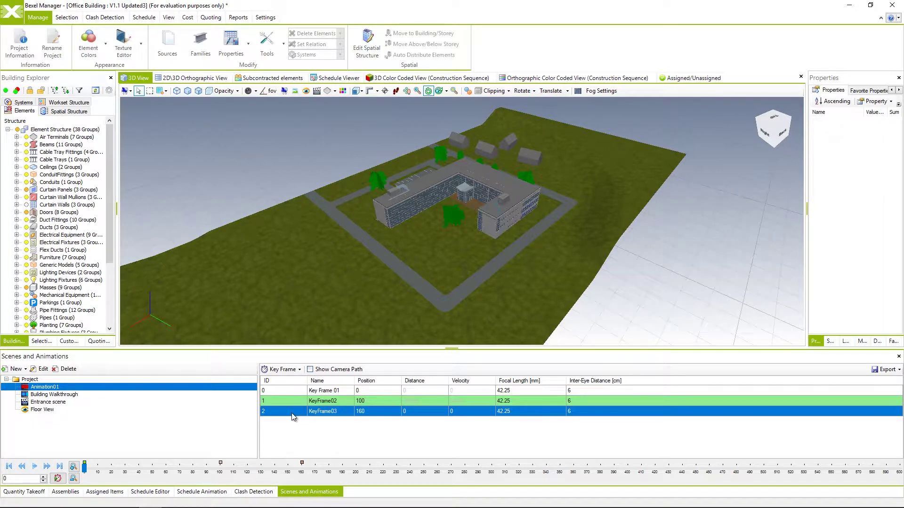
pyautogui.rightClick(292, 413)
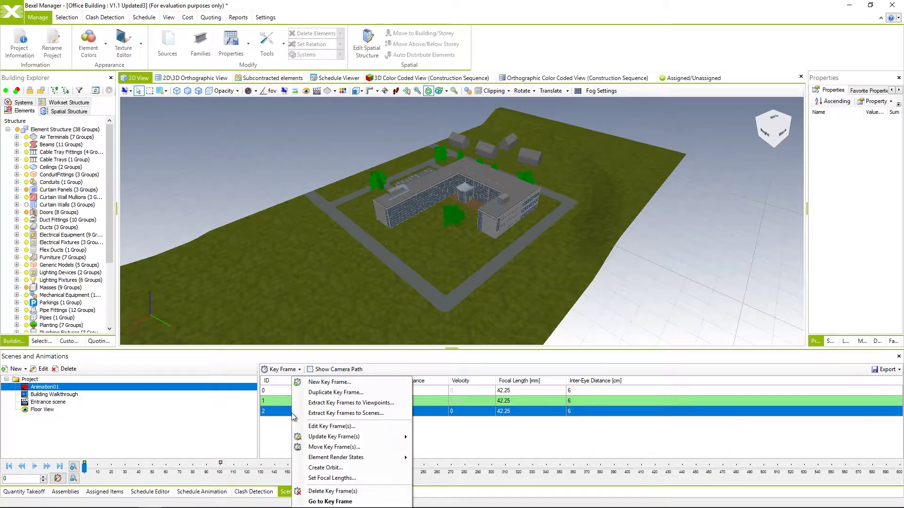
pyautogui.click(369, 427)
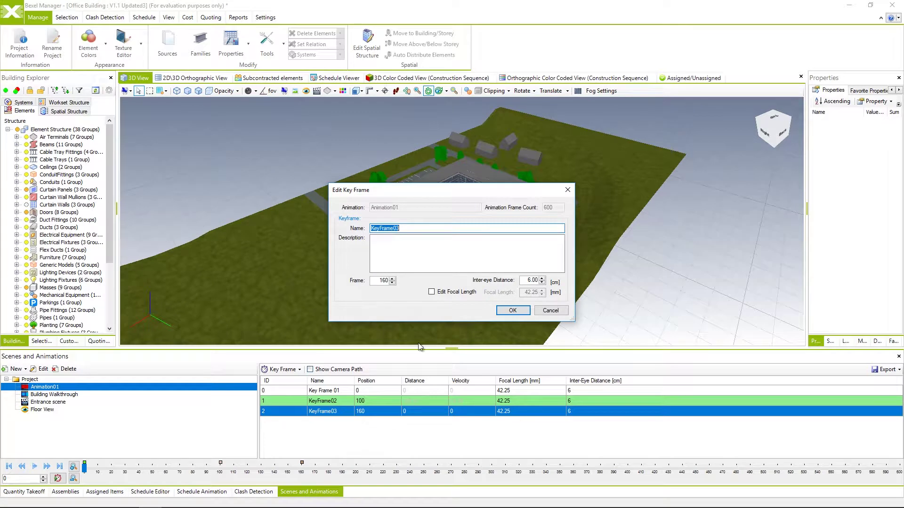
pyautogui.moveTo(379, 281); pyautogui.dragTo(389, 281)
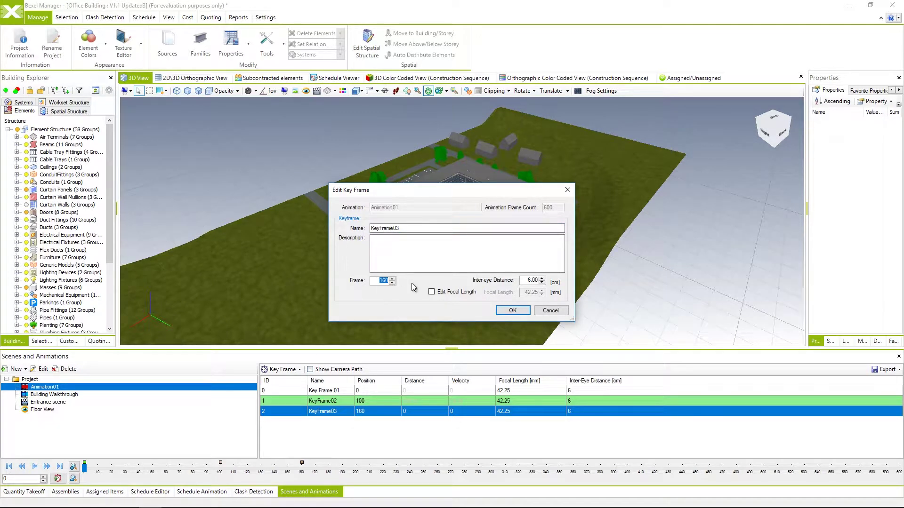
pyautogui.write('200')
pyautogui.click(525, 313)
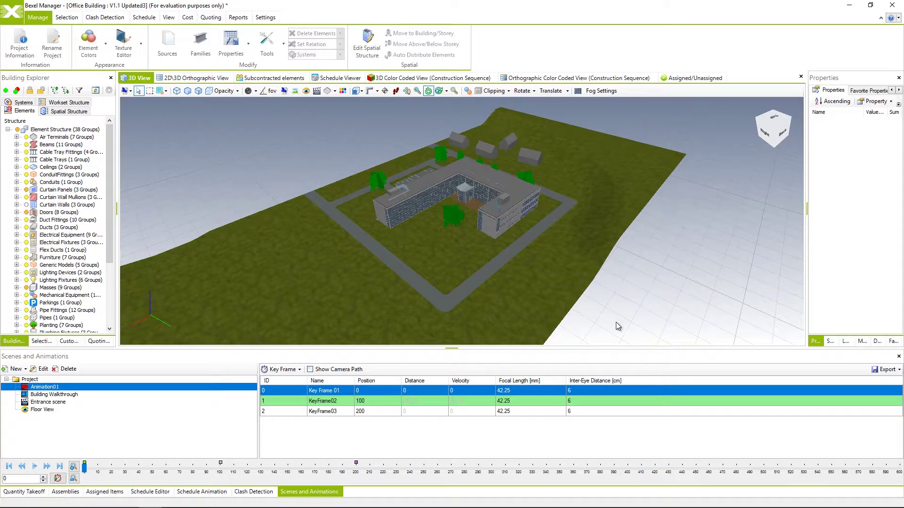
# Rename 'Key Frame 01' to KeyFrame01 by removing both spaces
pyautogui.rightClick(343, 394)
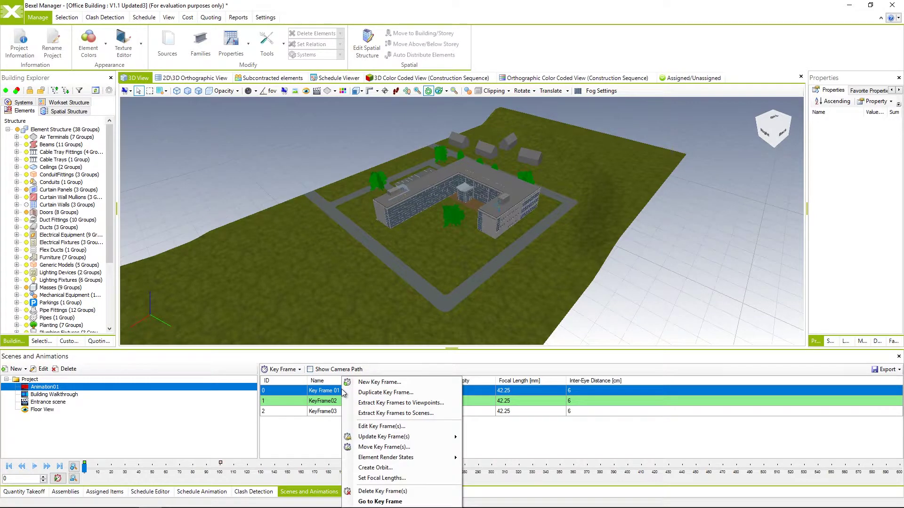
pyautogui.click(375, 429)
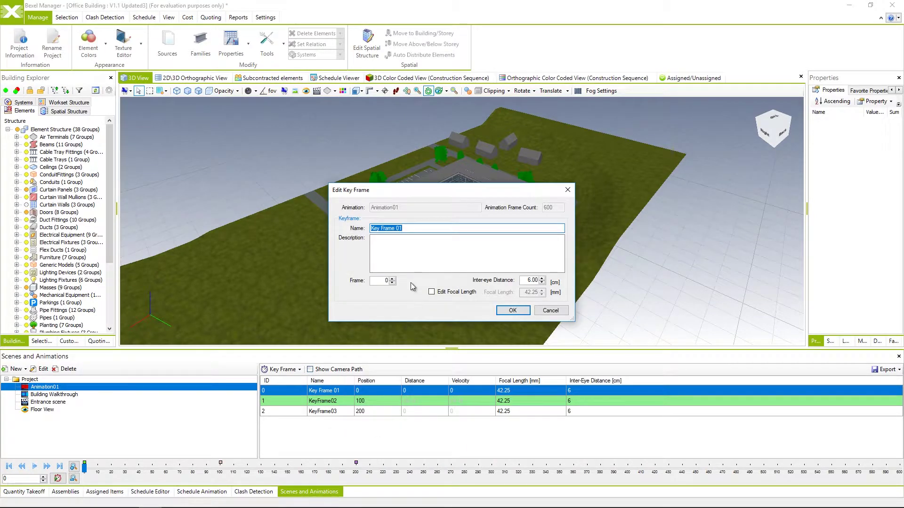
pyautogui.click(397, 228)
pyautogui.press('BackSpace')
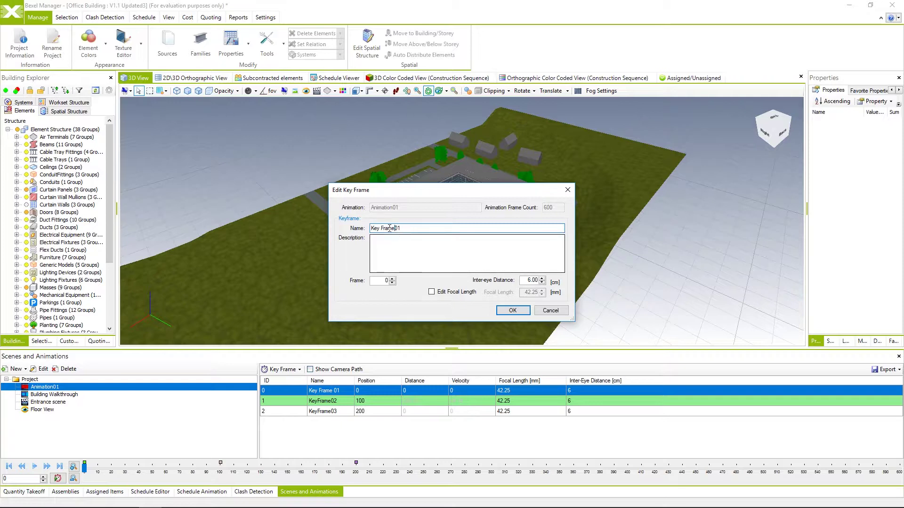
pyautogui.click(381, 229)
pyautogui.press('BackSpace')
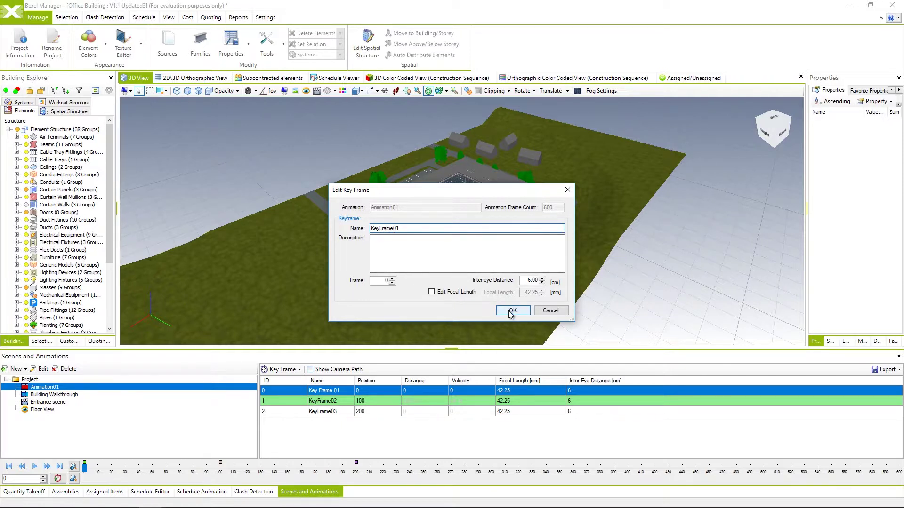
pyautogui.click(511, 311)
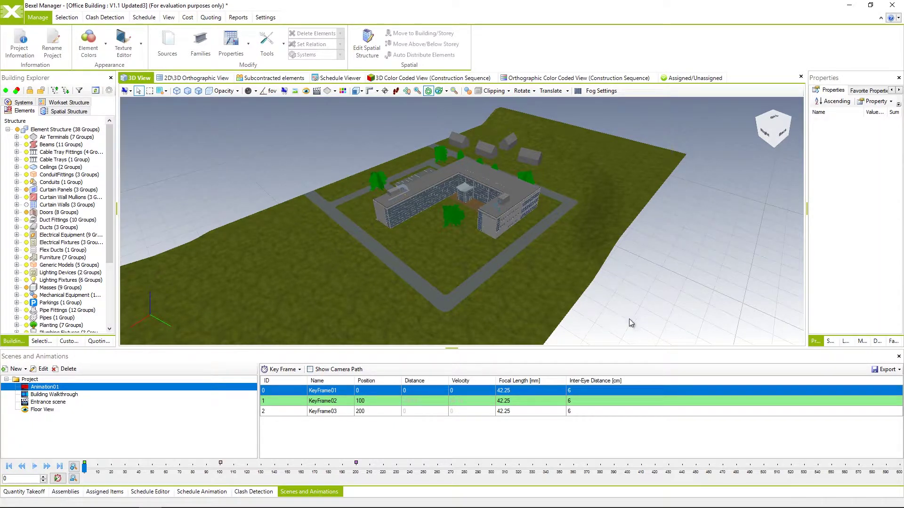
# Update KeyFrame03's camera position to an orbited view from the site's opposite side
pyautogui.click(285, 412)
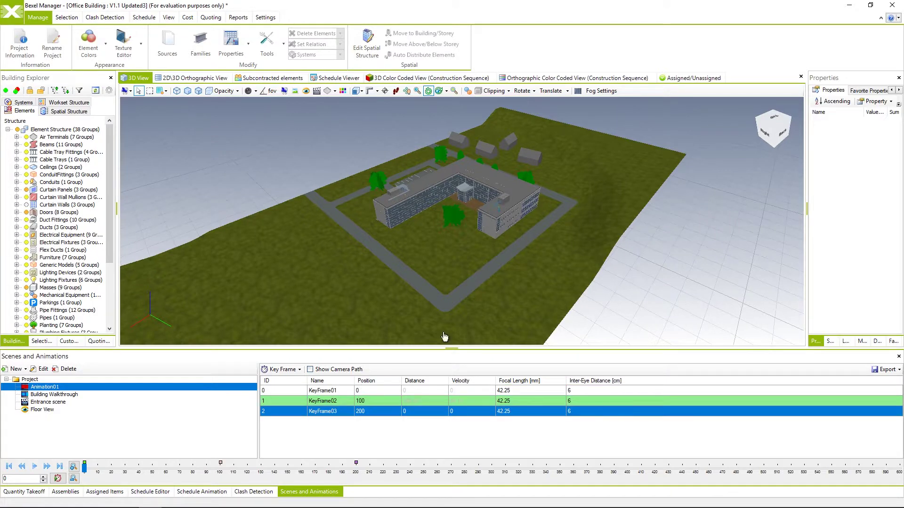
pyautogui.moveTo(445, 337)
pyautogui.mouseDown()
pyautogui.moveTo(486, 274)
pyautogui.moveTo(443, 302)
pyautogui.mouseUp()
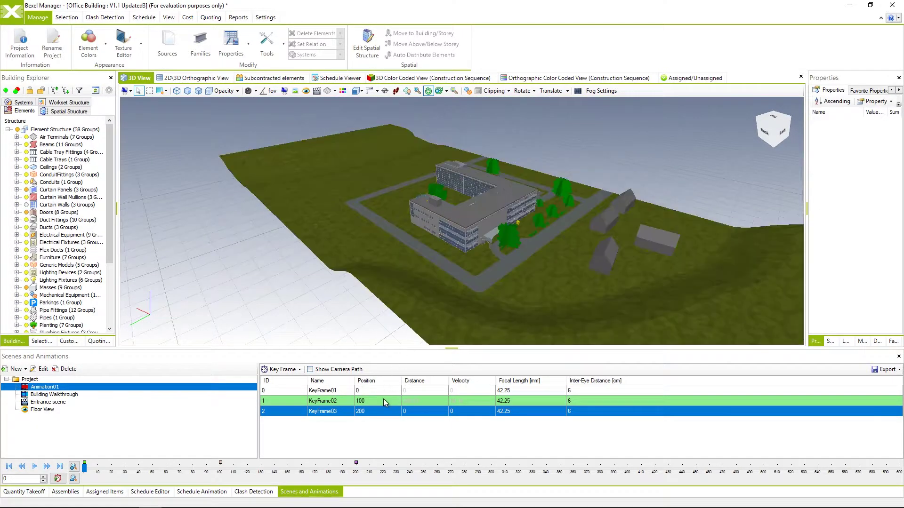
pyautogui.rightClick(379, 411)
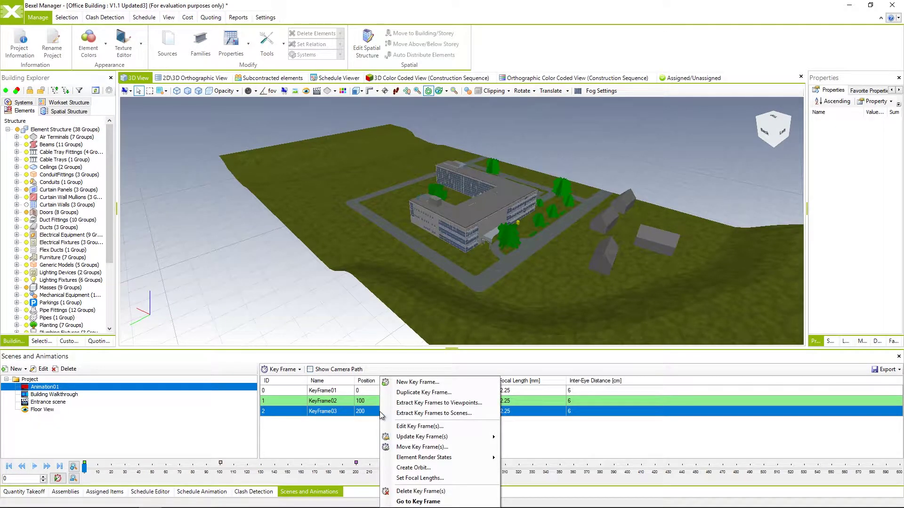
pyautogui.moveTo(422, 437)
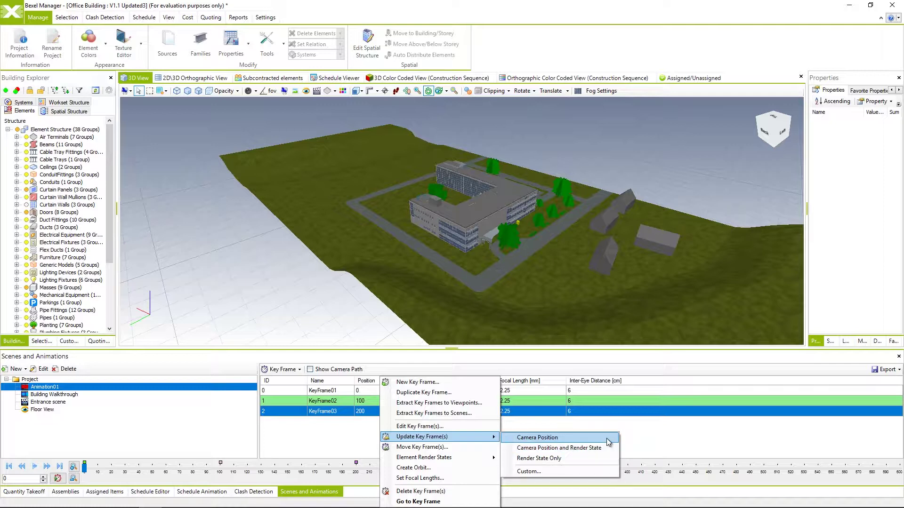
pyautogui.click(608, 442)
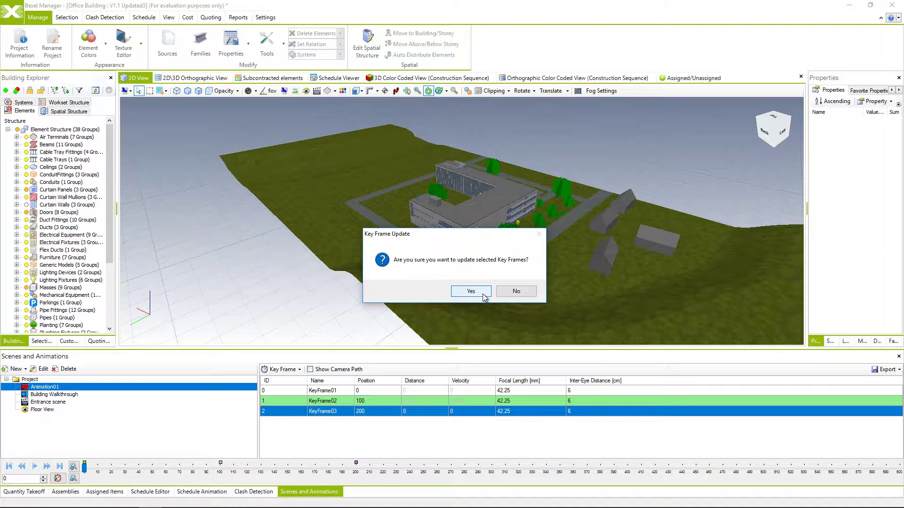
pyautogui.click(471, 292)
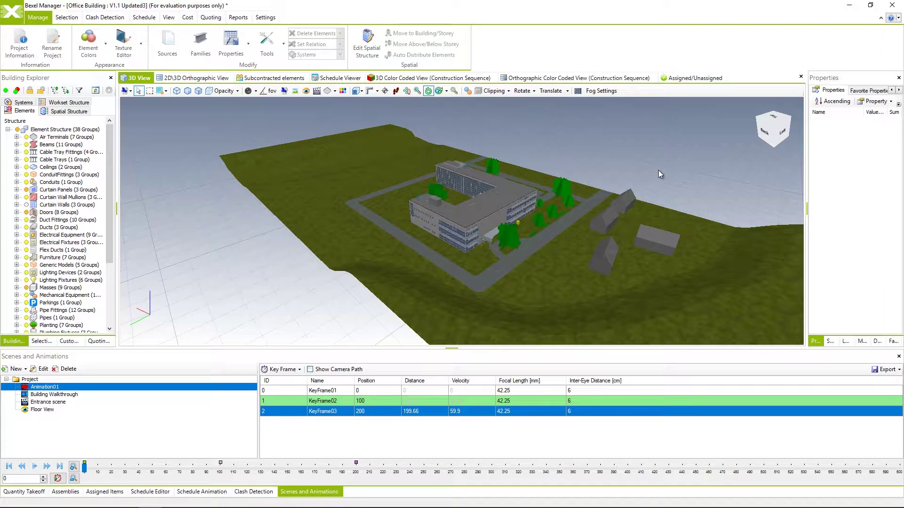
# Orbit to a new angle and add KeyFrame04 at frame 350
pyautogui.moveTo(658, 171)
pyautogui.mouseDown()
pyautogui.moveTo(612, 268)
pyautogui.moveTo(594, 247)
pyautogui.moveTo(574, 242)
pyautogui.mouseUp()
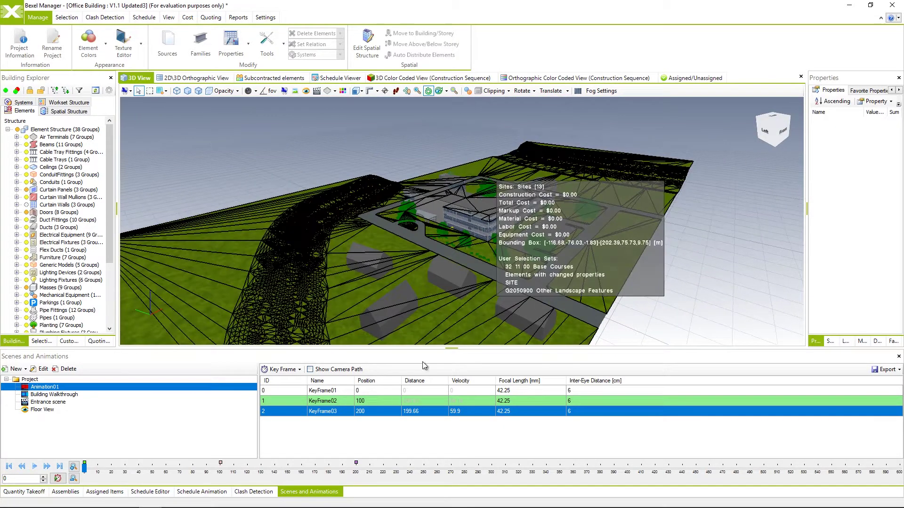
pyautogui.rightClick(381, 428)
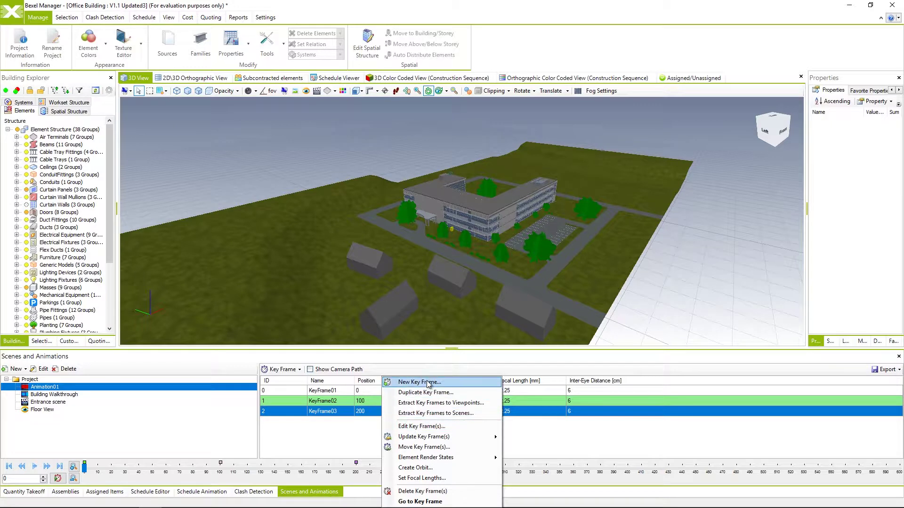
pyautogui.click(405, 383)
pyautogui.write('KeyFrame04')
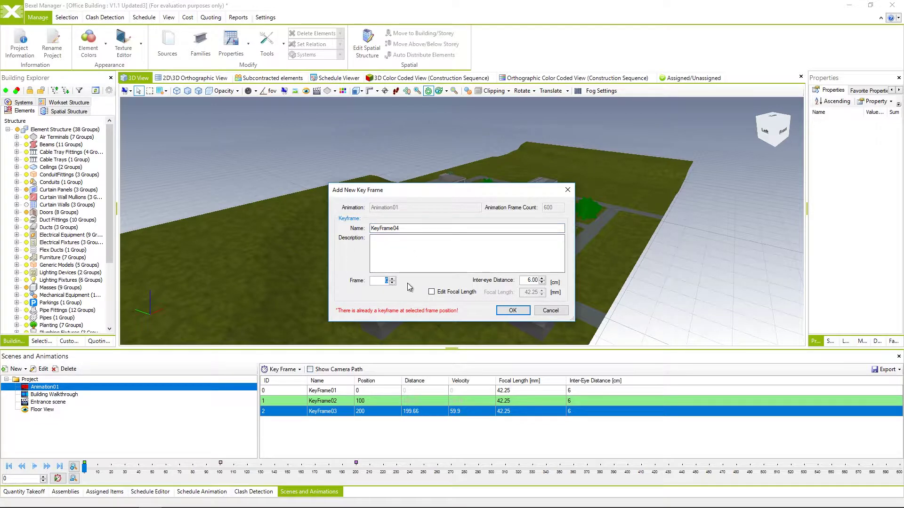
pyautogui.write('50')
pyautogui.click(512, 310)
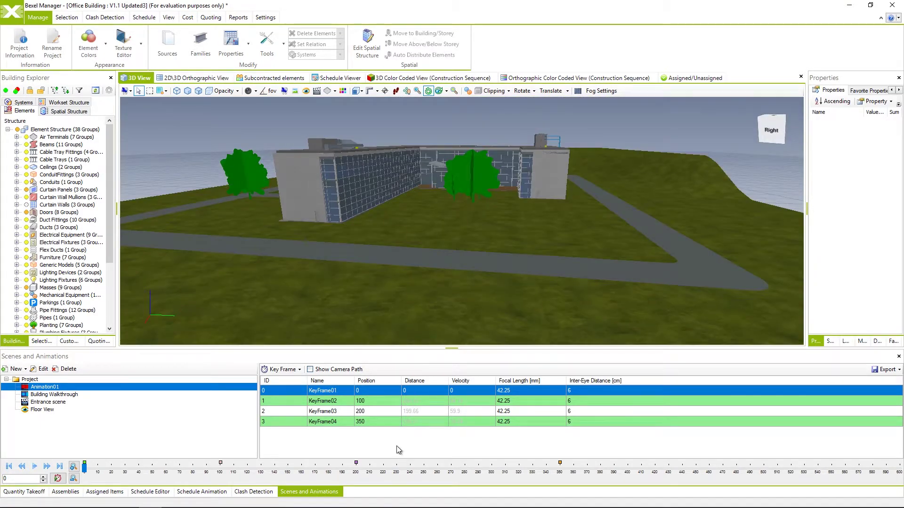
# Add KeyFrame05 at frame 500 to the keyframe table
pyautogui.rightClick(397, 446)
pyautogui.click(415, 382)
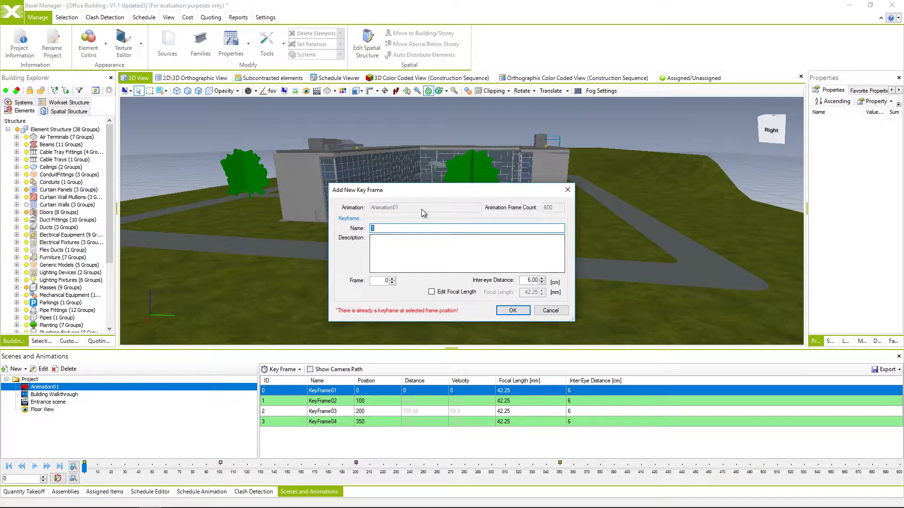
pyautogui.write('KeyFrame05')
pyautogui.click(380, 280)
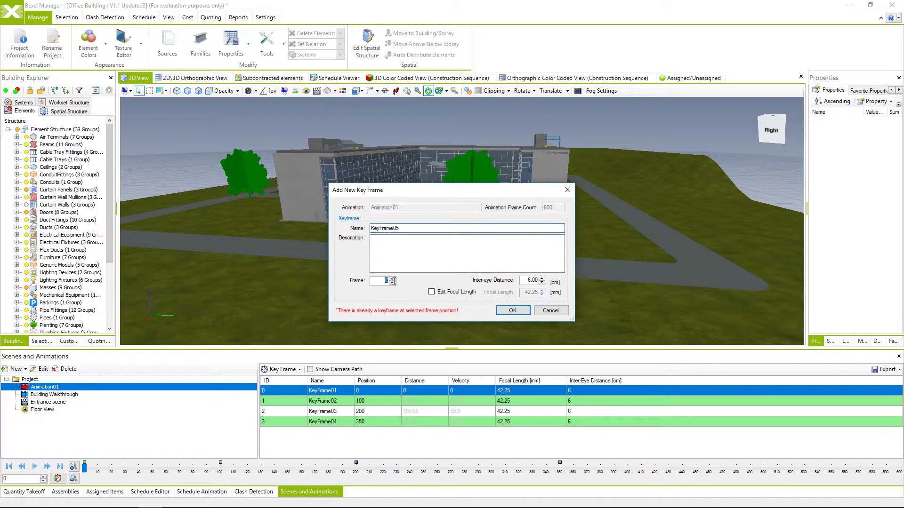
pyautogui.write('500')
pyautogui.click(512, 310)
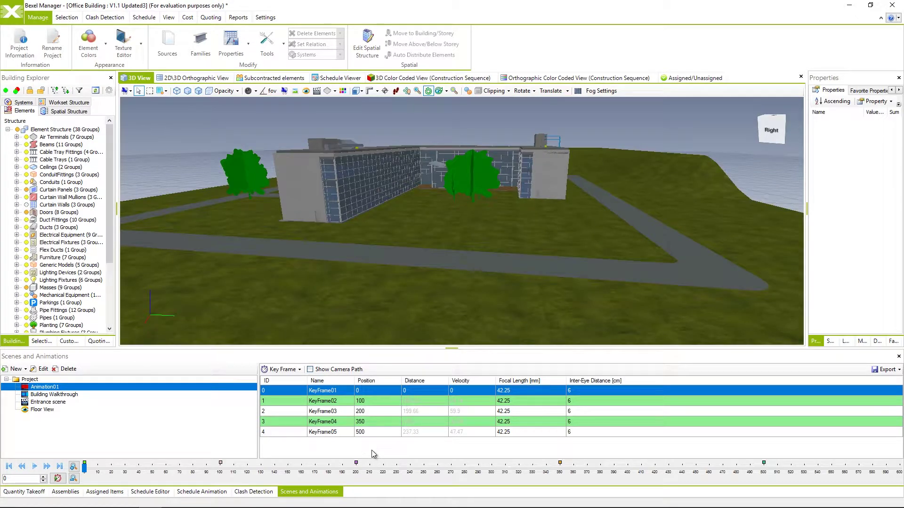
pyautogui.moveTo(357, 465)
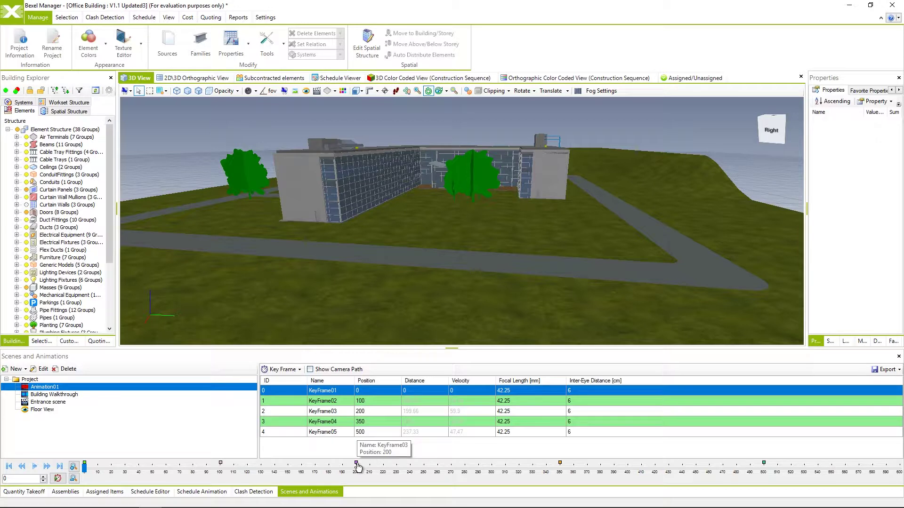
# Drag KeyFrame03's timeline marker from frame 200 to frame 240
pyautogui.moveTo(356, 464); pyautogui.dragTo(410, 463)
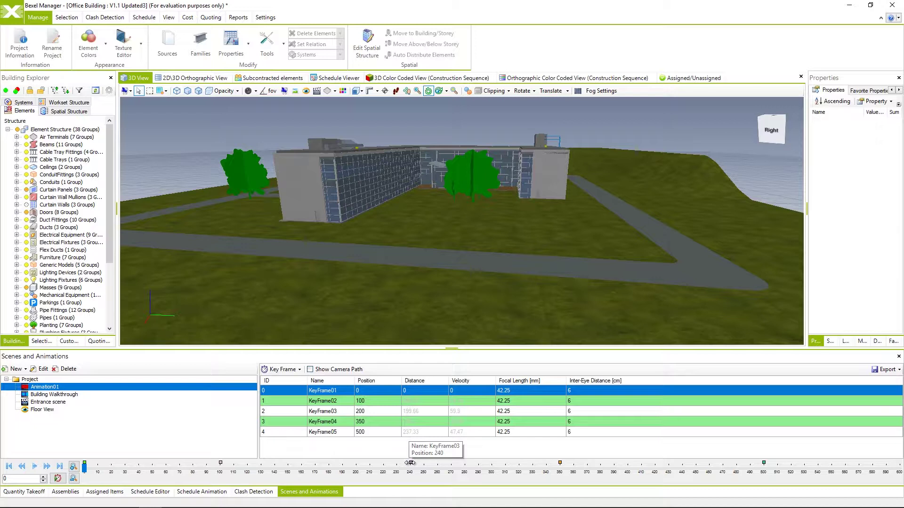
pyautogui.moveTo(410, 463); pyautogui.dragTo(410, 463)
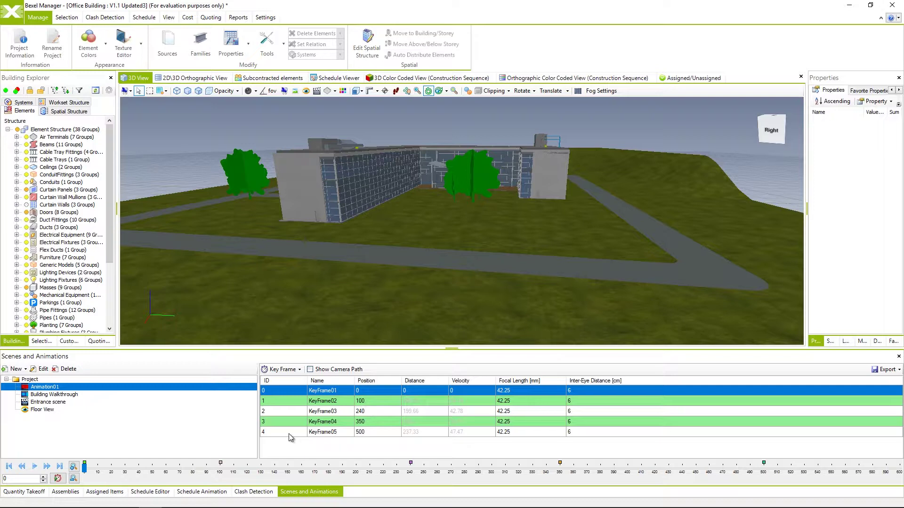
# Play Animation01 through to frame 600 to preview the camera movement
pyautogui.click(35, 469)
# Add a new key frame named KeyFrame06 at frame 600
pyautogui.rightClick(309, 453)
pyautogui.click(349, 384)
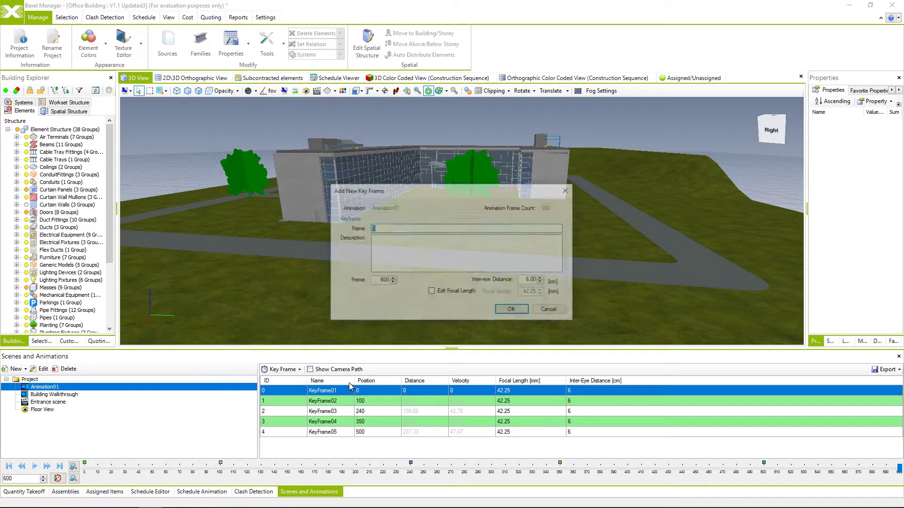
pyautogui.write('KeyFrame06')
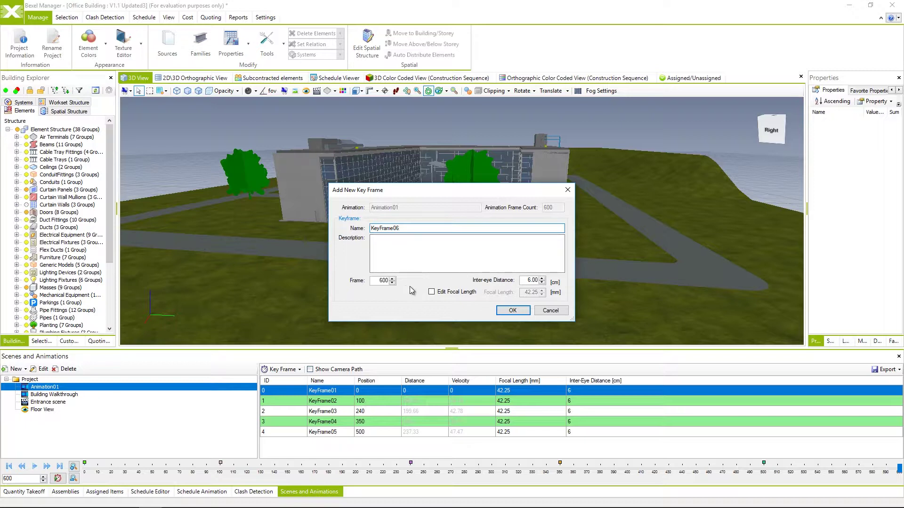
pyautogui.click(512, 311)
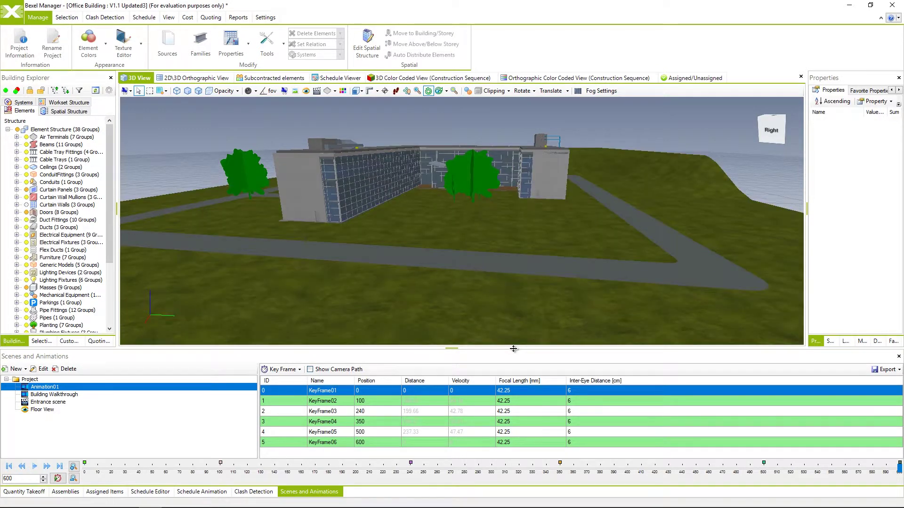
# Update KeyFrame06's camera position to the courtyard view and show the camera path
pyautogui.moveTo(414, 282)
pyautogui.mouseDown()
pyautogui.moveTo(433, 179)
pyautogui.moveTo(500, 285)
pyautogui.mouseUp()
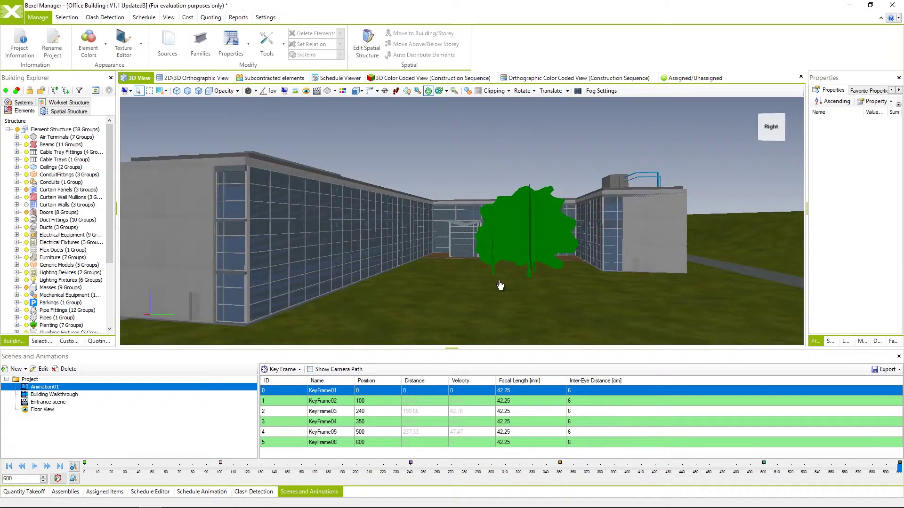
pyautogui.scroll(-3, 477, 265)
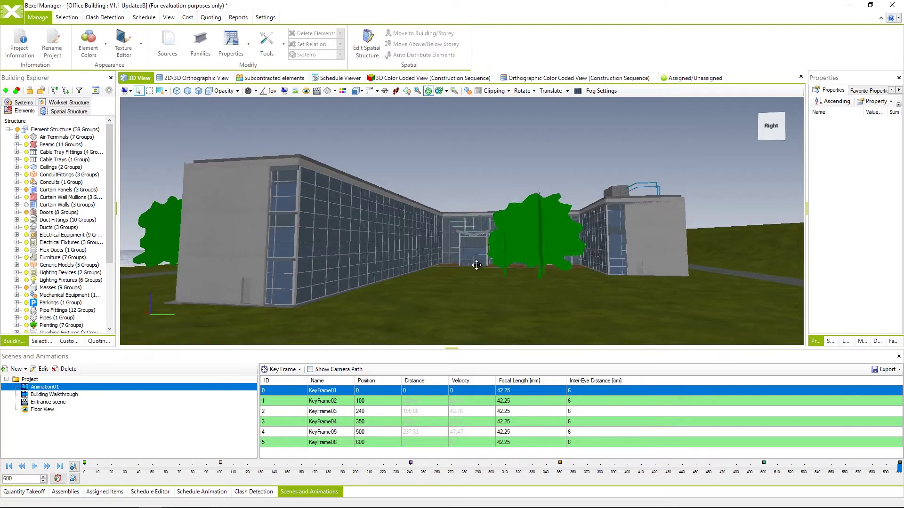
pyautogui.scroll(-2, 476, 265)
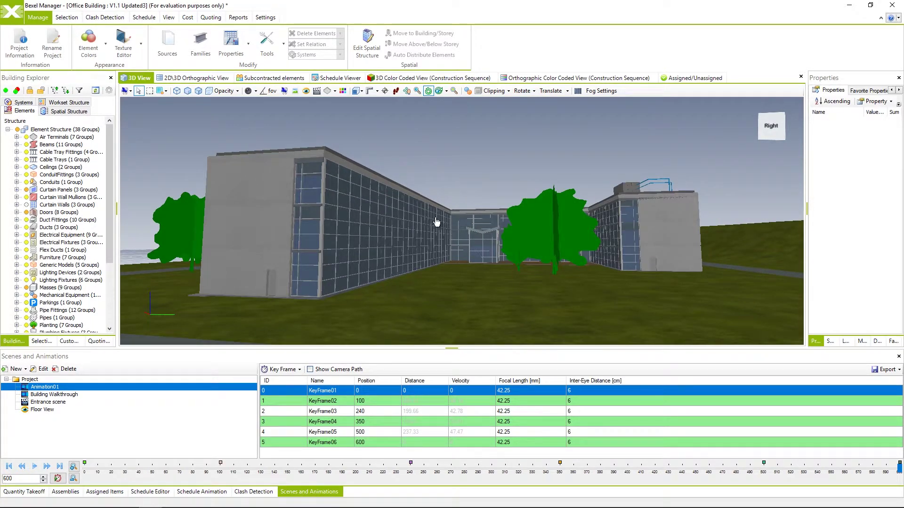
pyautogui.rightClick(370, 442)
pyautogui.click(326, 443)
pyautogui.click(357, 442)
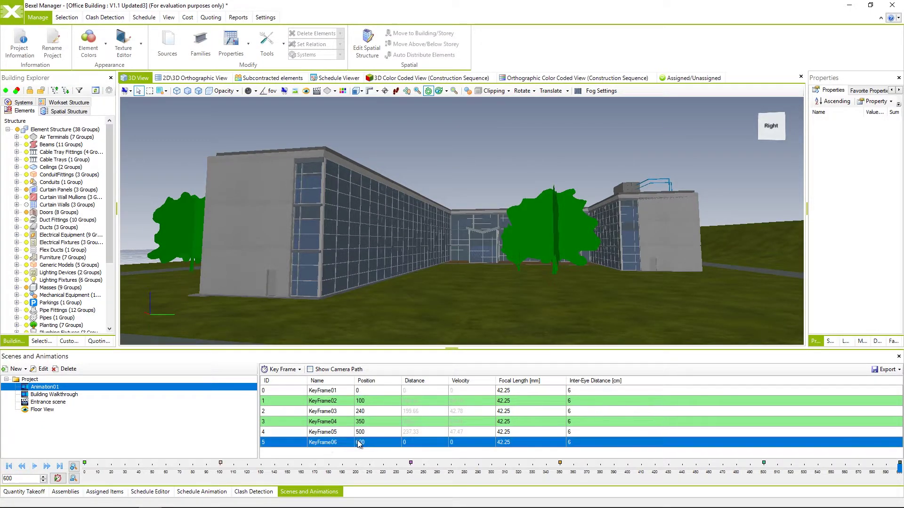
pyautogui.rightClick(390, 442)
pyautogui.moveTo(432, 437)
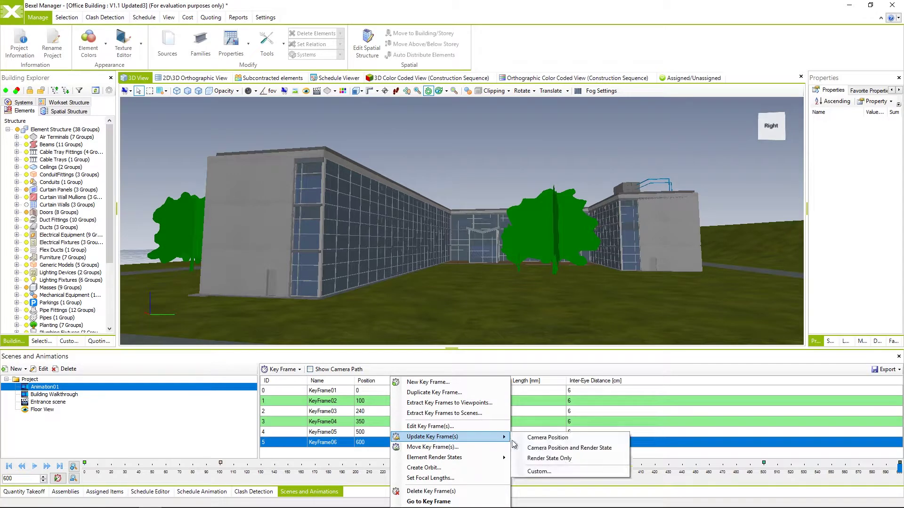
pyautogui.click(536, 442)
pyautogui.click(470, 292)
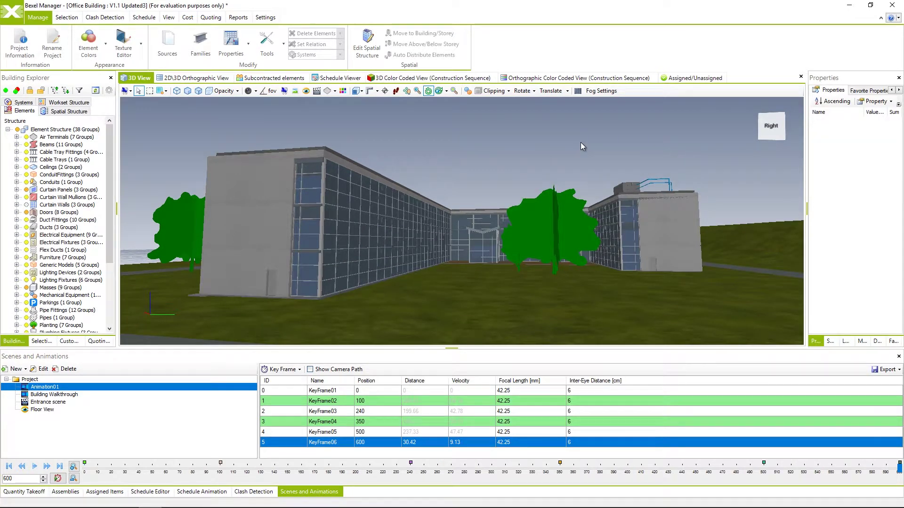
pyautogui.click(310, 370)
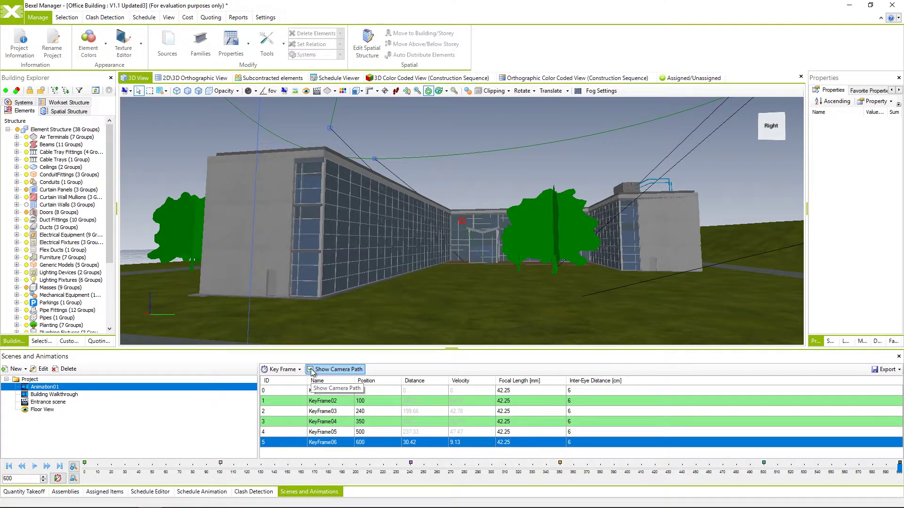
# Jump to KeyFrame01's camera at frame 0 and start Animation01 playback
pyautogui.click(295, 391)
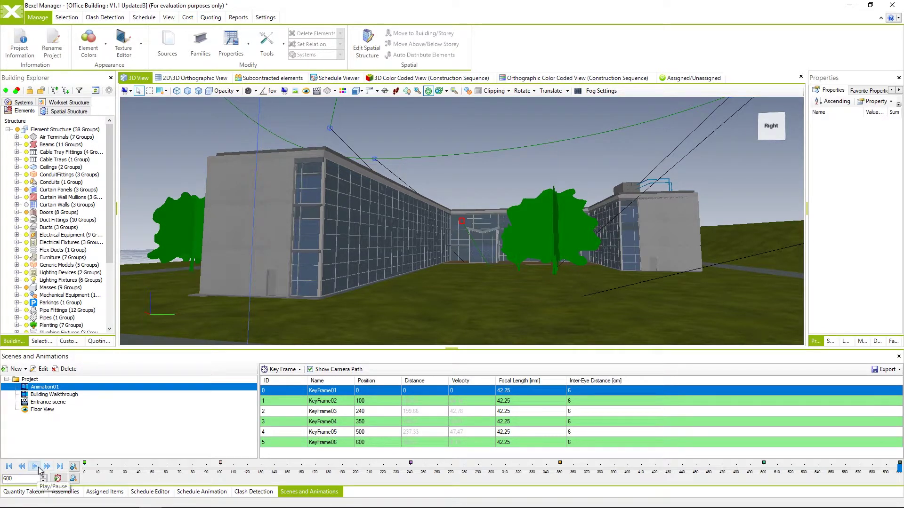
pyautogui.doubleClick(287, 391)
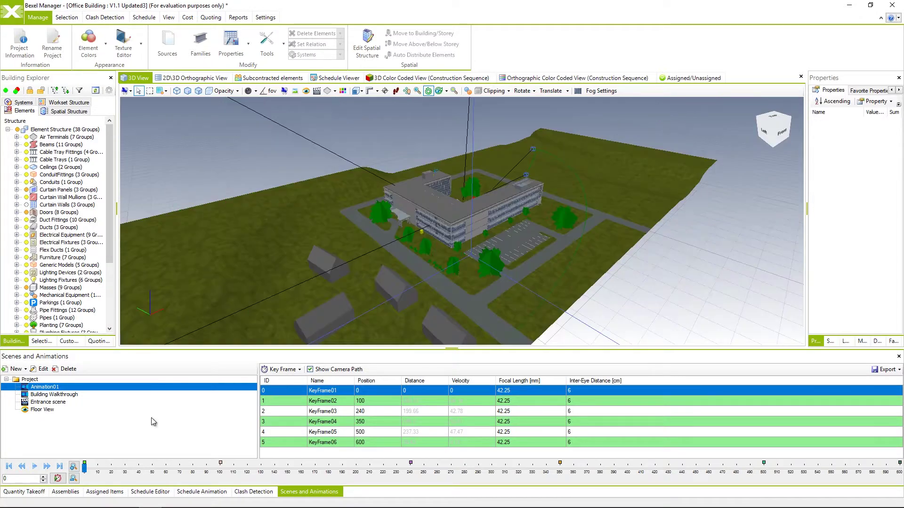
pyautogui.click(35, 467)
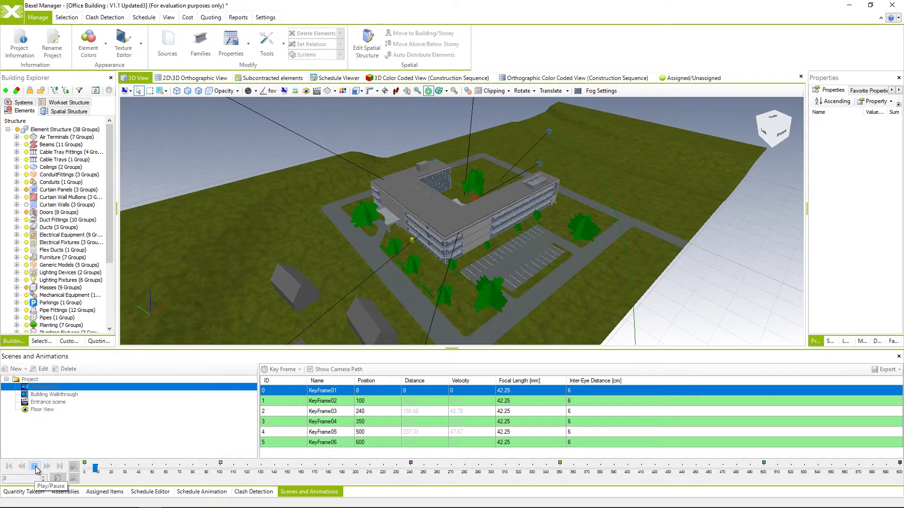